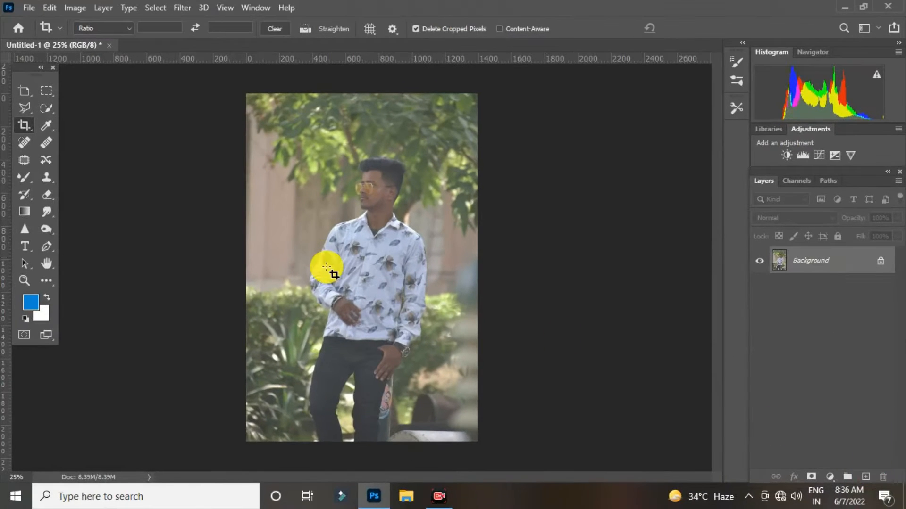
Examine the man's face, shirt and trousers up close in the unedited photo.
left_click(397, 207, "ctrl")
left_click(377, 190, "ctrl")
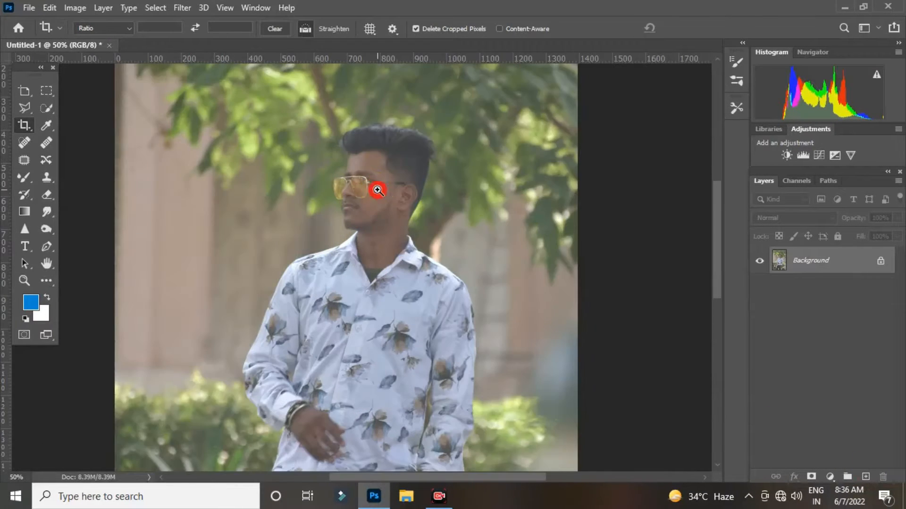
left_click(377, 189, "ctrl")
left_click_drag(370, 232, 368, 158)
left_click_drag(343, 299, 338, 176)
left_click_drag(339, 100, 353, 342)
left_click(350, 235, "alt")
left_click(351, 234, "alt")
left_click_drag(350, 234, 354, 192)
In the Camera Raw Filter's basic adjustments, set Highlights to -100, Whites to +45, Shadows to +26 and Blacks to -60.
left_click(181, 8)
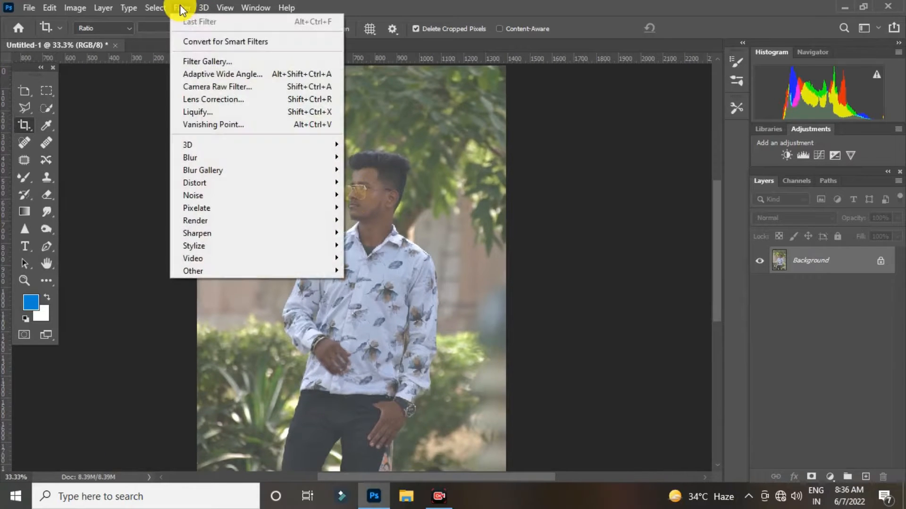
left_click(203, 86)
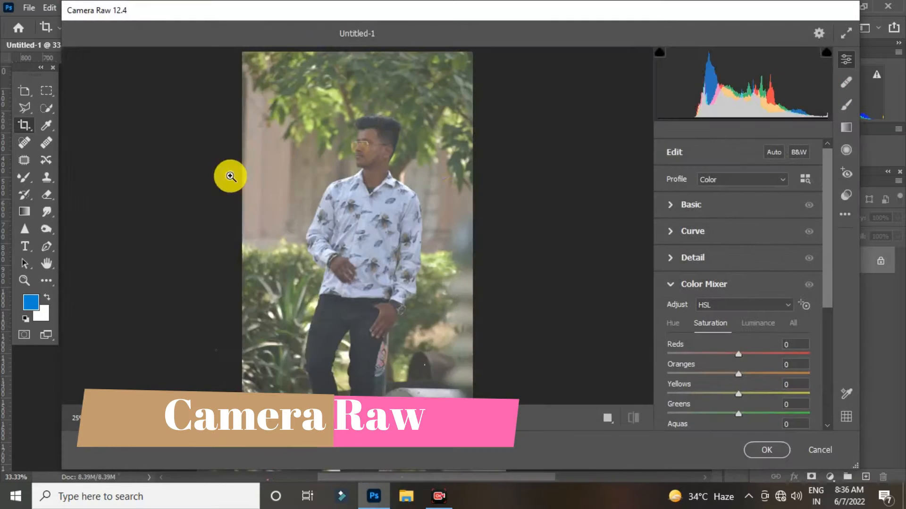
left_click(682, 205)
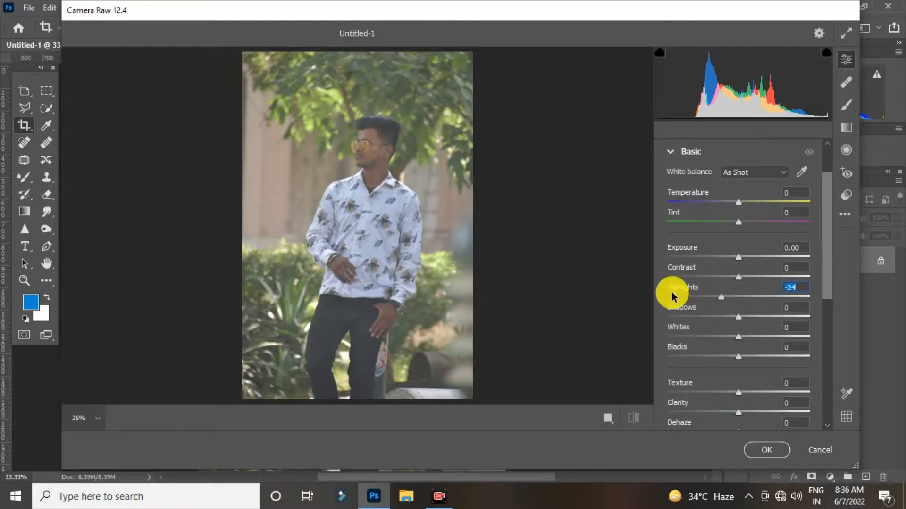
left_click_drag(671, 295, 610, 287)
type("+45")
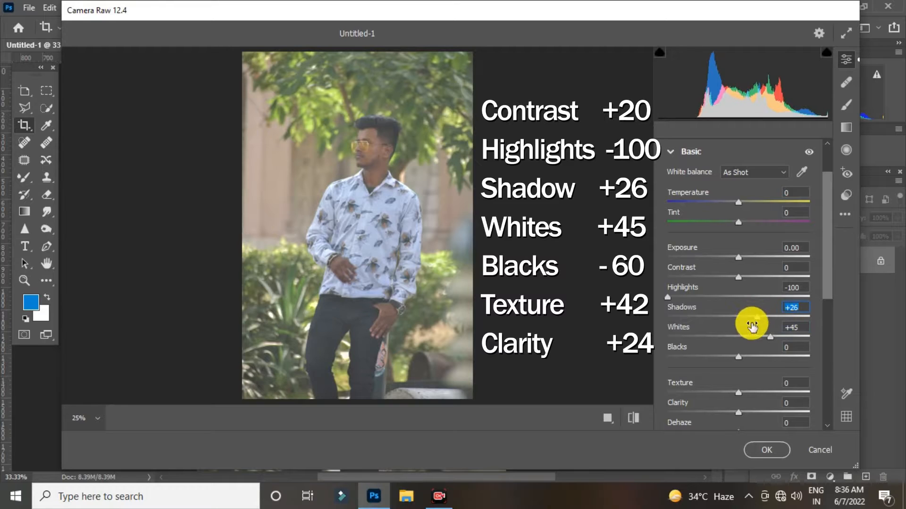
left_click_drag(742, 356, 703, 363)
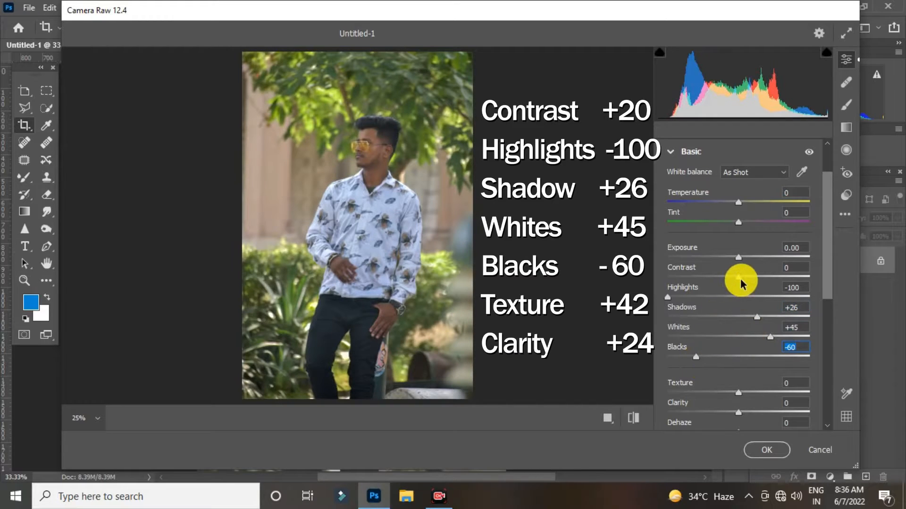
Set Contrast to +20, Texture to +42 and Clarity to about +24, and apply the Camera Raw adjustments.
left_click_drag(740, 283, 754, 282)
scroll(828, 280, "down", 2)
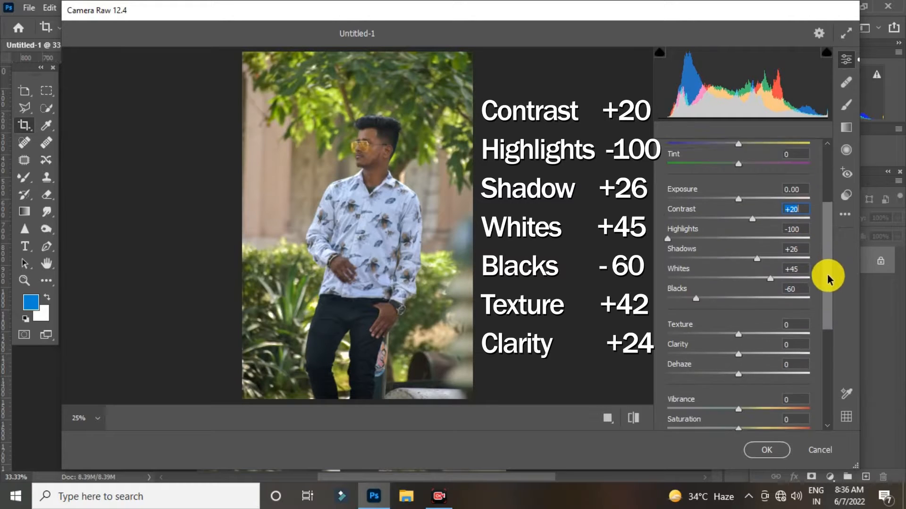
scroll(828, 280, "down", 1)
left_click_drag(735, 311, 763, 309)
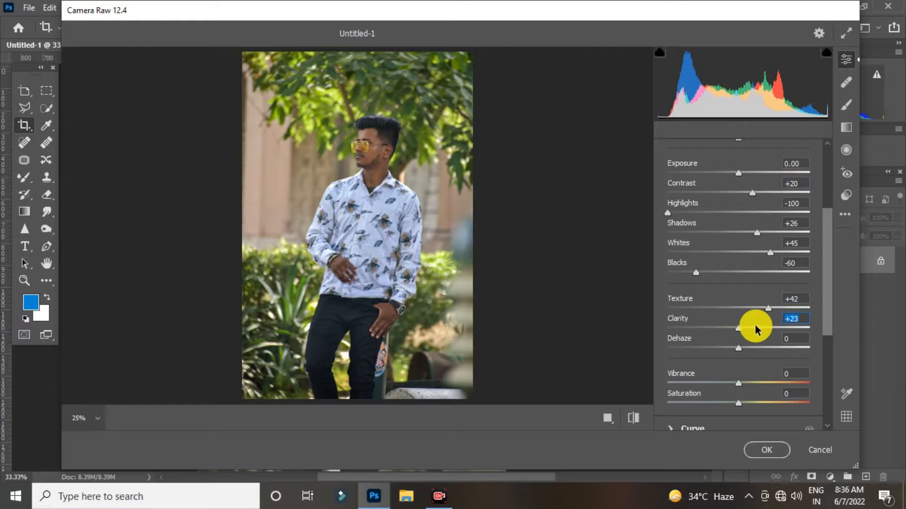
left_click(764, 449)
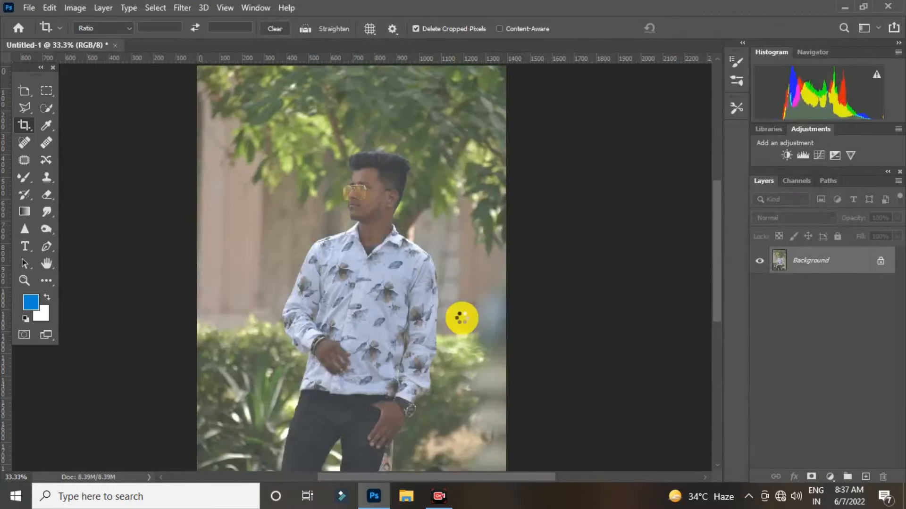
Select the man's face and neck with the Quick Selection tool.
left_click(384, 204, "alt")
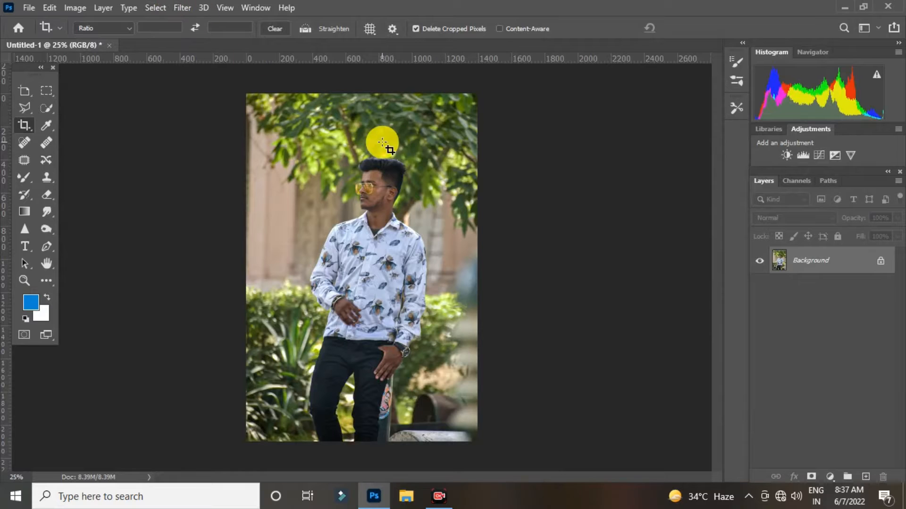
left_click(382, 162)
left_click(688, 30)
left_click(392, 184)
left_click(350, 177)
left_click(407, 178)
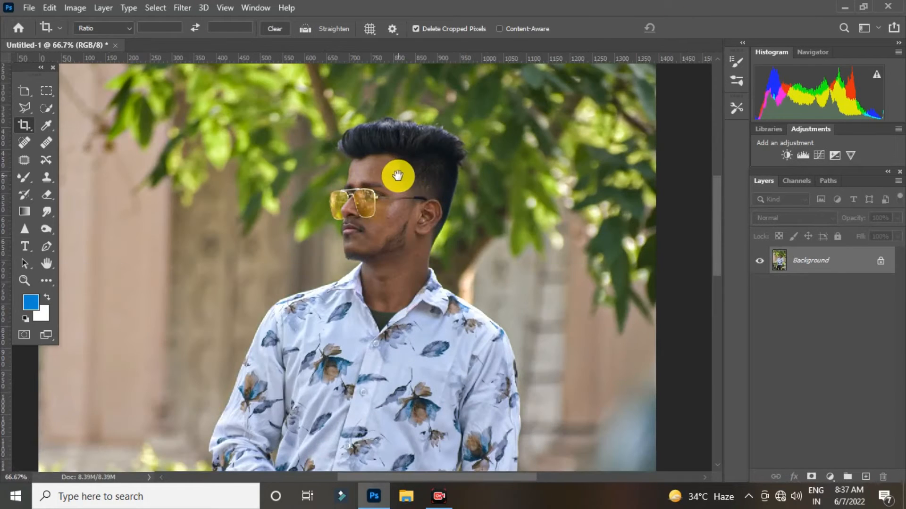
left_click_drag(399, 175, 397, 172)
left_click(44, 109)
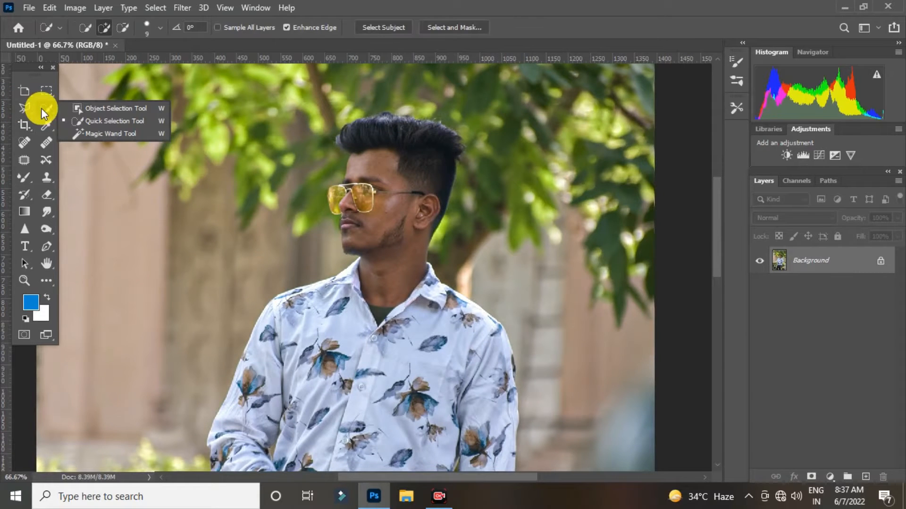
left_click(101, 120)
left_click_drag(396, 153, 393, 254)
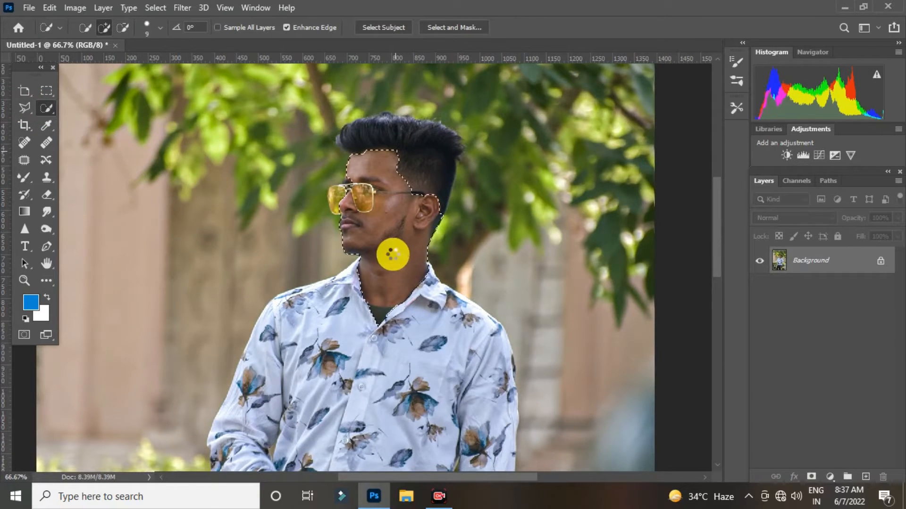
Enlarge the selection brush to 40 and add the sunglasses and hair to the selection.
key("bracketright")
key("bracketright")
key("bracketright")
mouse_move(360, 198)
left_mouse_down()
mouse_move(350, 196)
mouse_move(388, 128)
left_mouse_up()
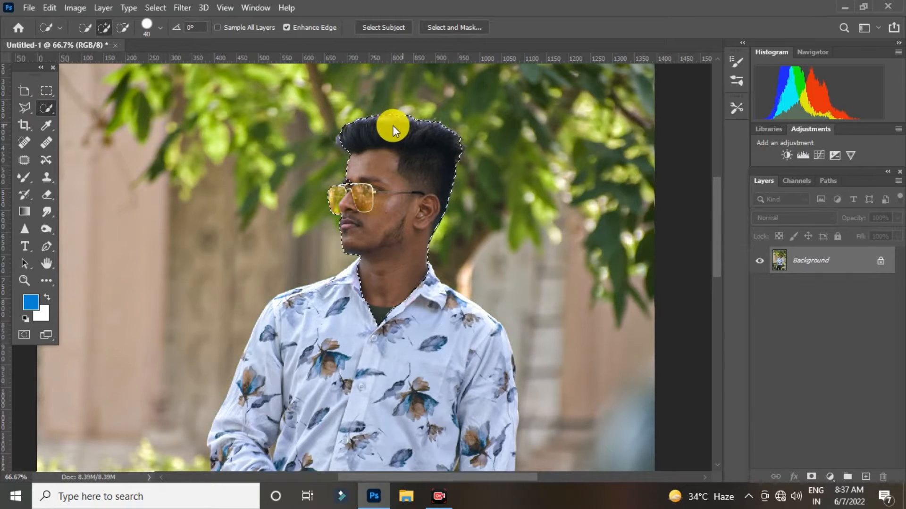
Brighten the selected head with Levels, setting the white input level to about 229 and raising the black input level slightly.
left_click(81, 8)
left_click(352, 184)
left_click(75, 8)
mouse_move(85, 41)
left_click(233, 56)
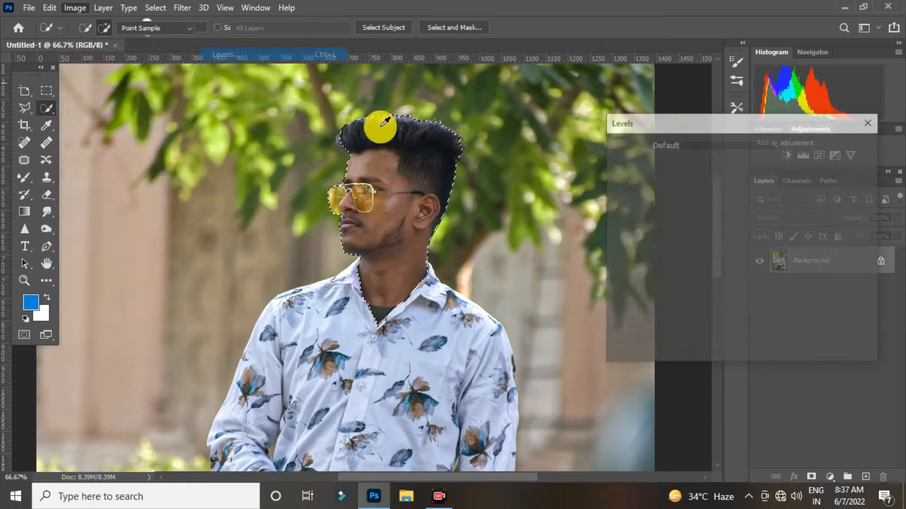
left_click_drag(786, 269, 771, 270)
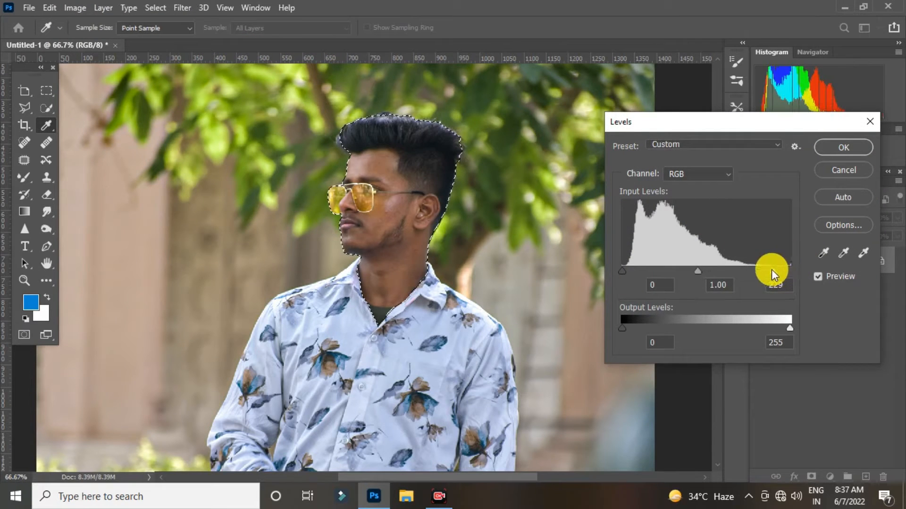
left_click_drag(622, 271, 636, 271)
left_click(832, 149)
Adjust the selected head's tones with Selective Color, raising the Black amount slightly, and deselect.
left_click(75, 8)
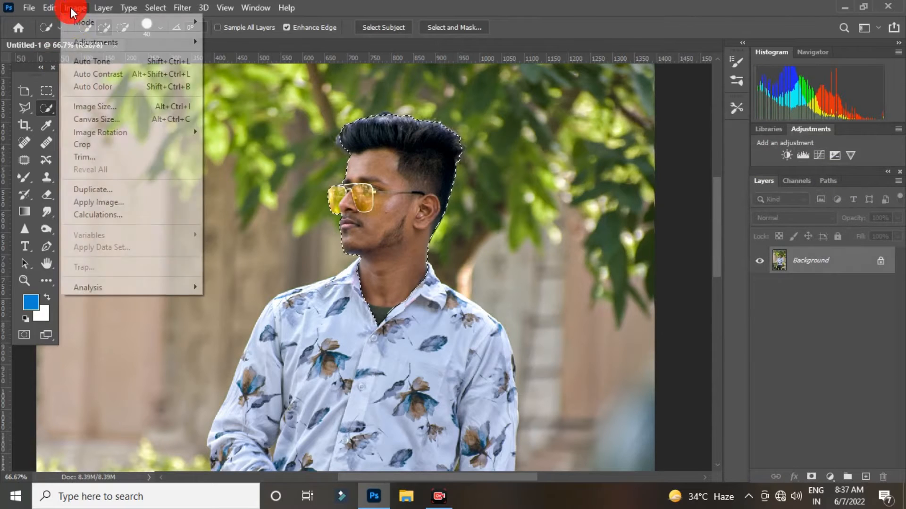
mouse_move(95, 42)
left_click(270, 246)
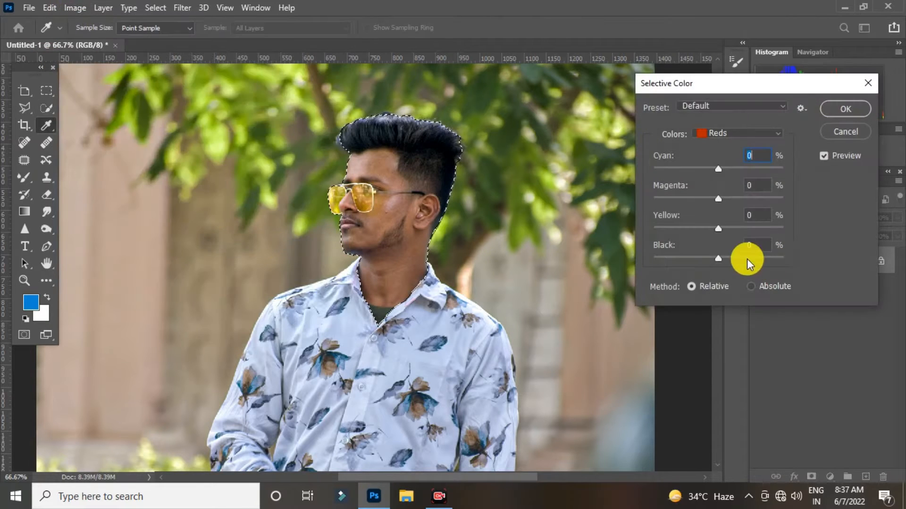
left_click(711, 127)
left_click(715, 149)
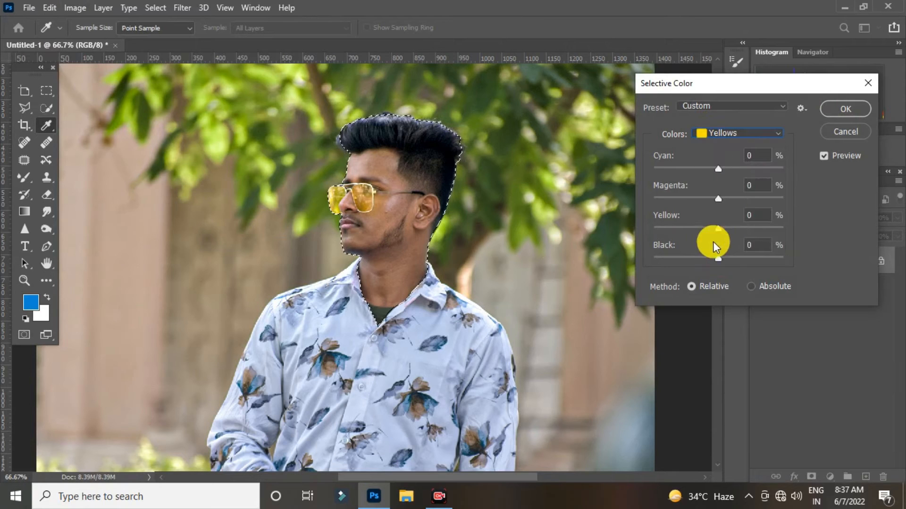
left_click(716, 134)
left_click(720, 245)
left_click_drag(718, 258, 722, 256)
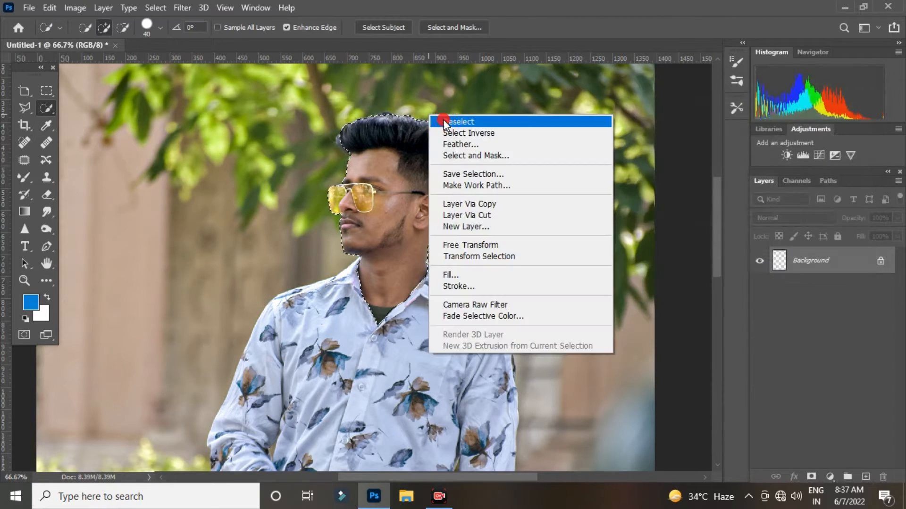
left_click(434, 119)
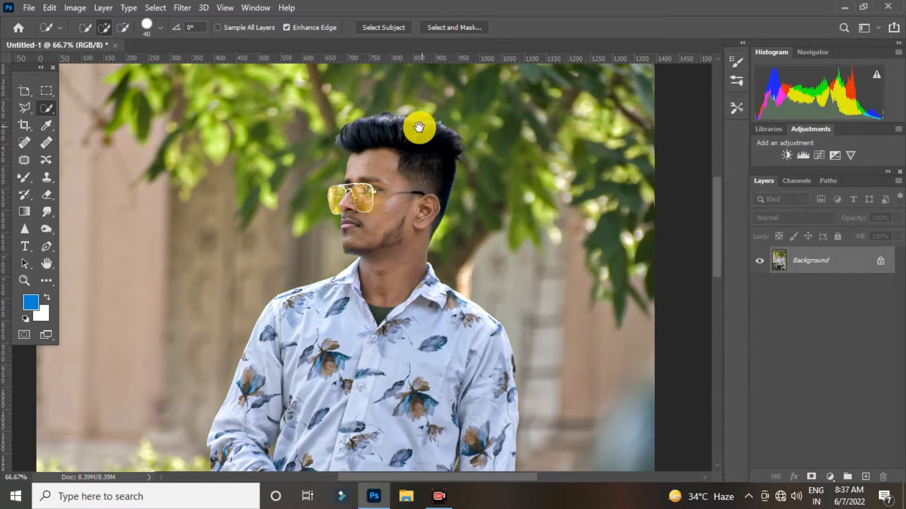
Select both of the man's hands with the Quick Selection tool.
key("ctrl+minus")
key("ctrl+minus")
left_click_drag(405, 176, 402, 122)
left_click(358, 272, "ctrl")
left_click(357, 269, "ctrl")
mouse_move(369, 270)
left_mouse_down()
mouse_move(405, 299)
mouse_move(394, 291)
left_mouse_up()
mouse_move(453, 360)
left_mouse_down()
mouse_move(480, 377)
mouse_move(469, 420)
mouse_move(478, 433)
left_mouse_up()
left_click(472, 438)
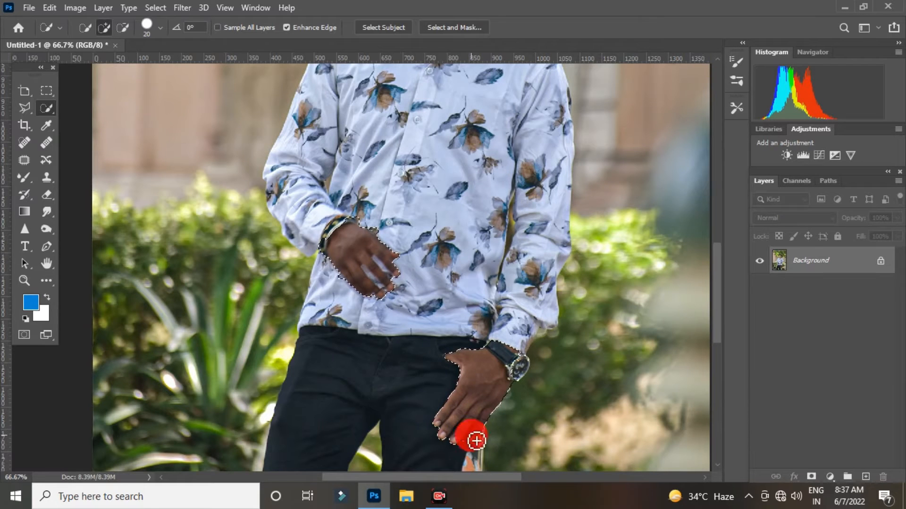
Brighten the selected hands with Levels, using white input 238, midtones 1.23 and a slightly raised black input, and deselect.
left_click(83, 9)
mouse_move(96, 42)
left_click(271, 56)
mouse_move(790, 271)
left_mouse_down()
mouse_move(770, 271)
mouse_move(778, 271)
left_mouse_up()
left_click_drag(702, 272, 692, 272)
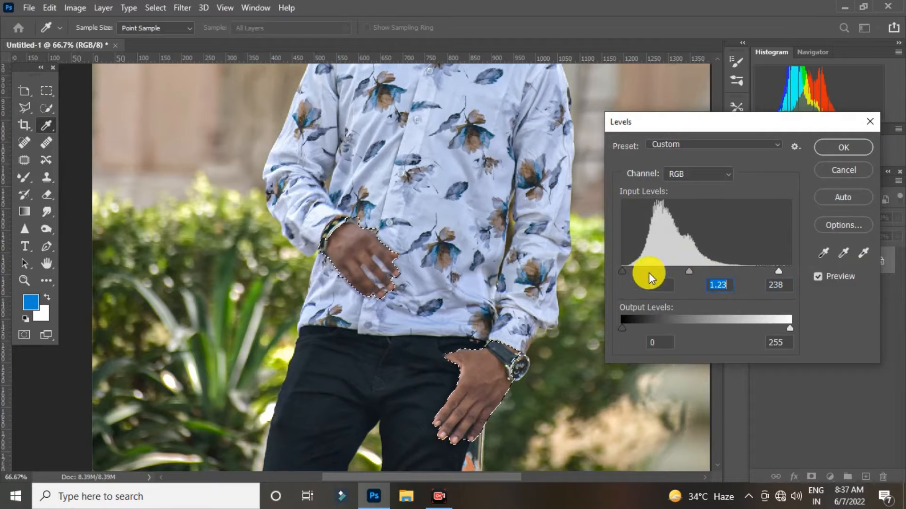
left_click_drag(622, 271, 629, 271)
left_click(838, 148)
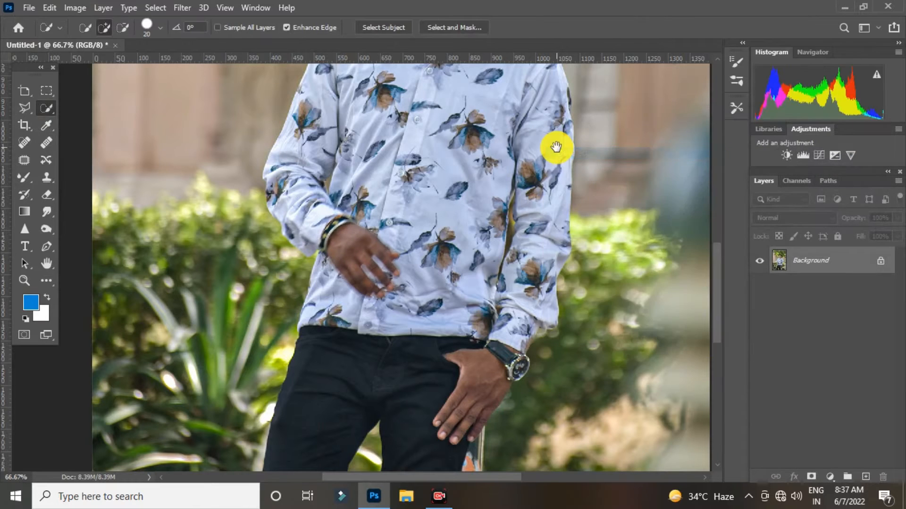
In the Camera Raw Filter, set Blacks to -17, Highlights to +32, Whites to +27, Shadows to +9, Texture to +16 and Clarity to -7.
key("ctrl+minus")
key("ctrl+minus")
key("ctrl+minus")
left_click(182, 7)
left_click(204, 87)
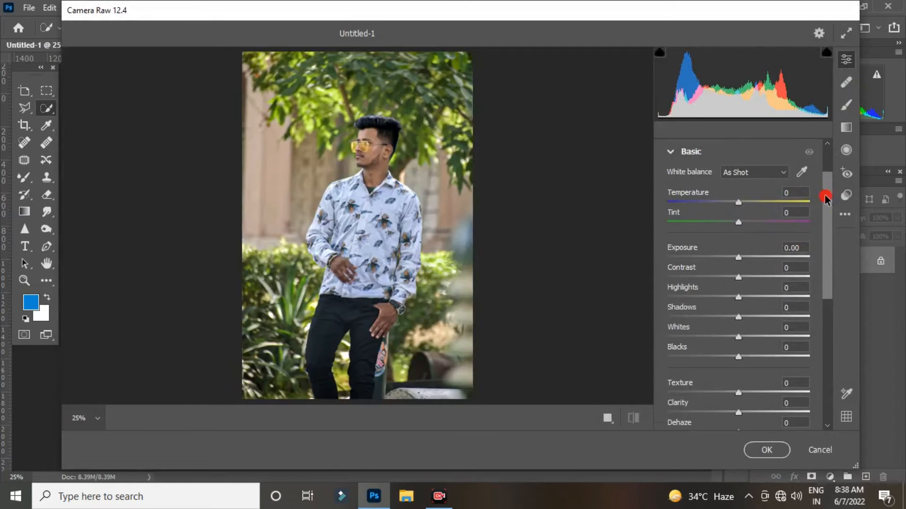
left_click_drag(825, 198, 826, 231)
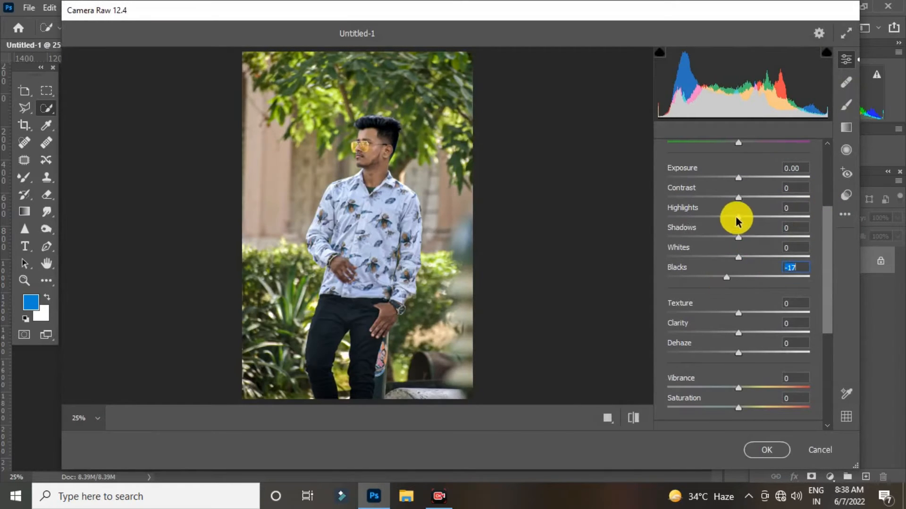
left_click_drag(758, 218, 761, 217)
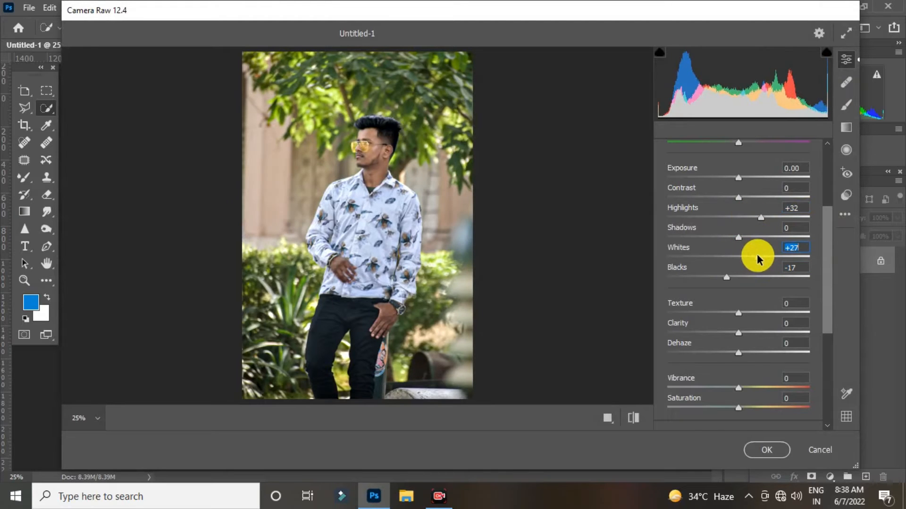
left_click_drag(746, 315, 749, 313)
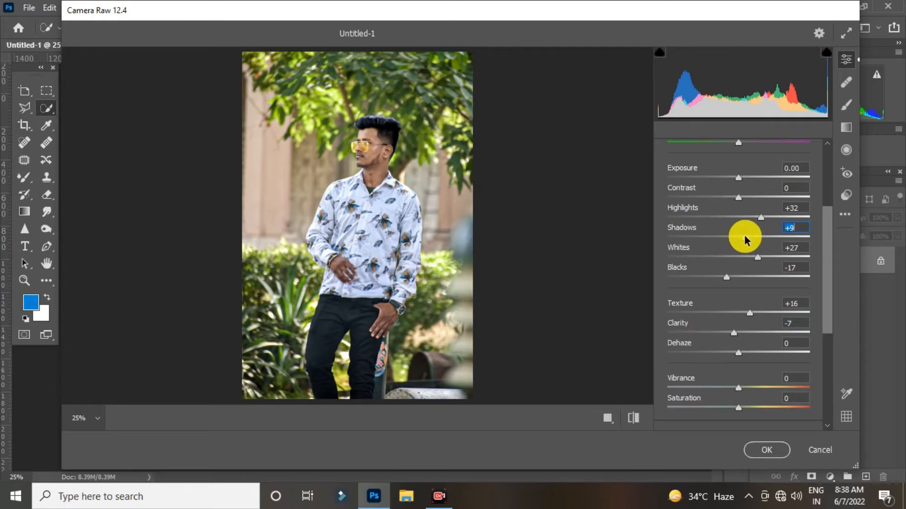
Set the Greens hue to -100 in the Color Mixer and inspect the face up close.
left_click_drag(827, 225, 825, 308)
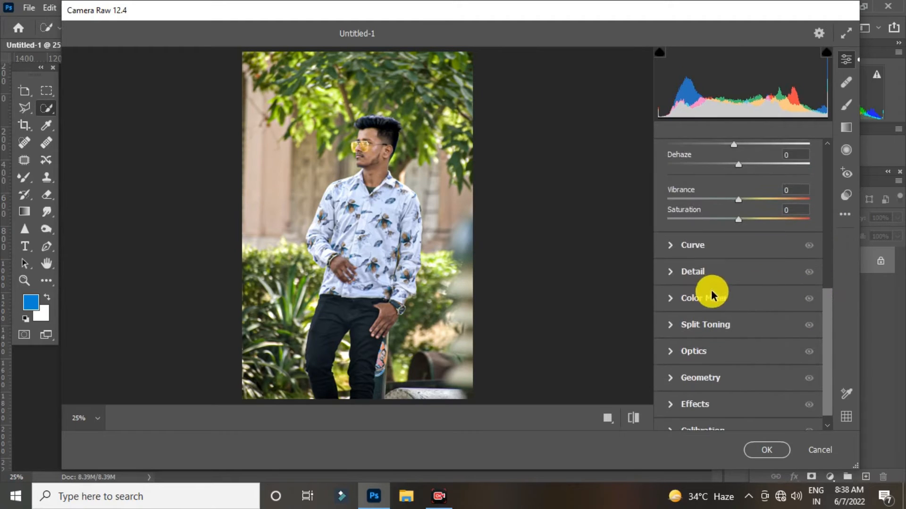
left_click(712, 296)
left_click(673, 222)
left_click_drag(737, 310, 622, 312)
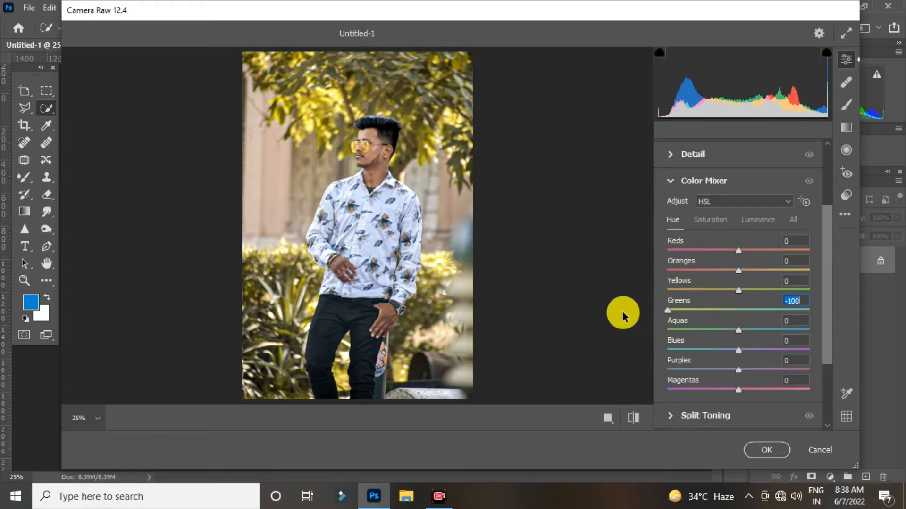
left_click(363, 145)
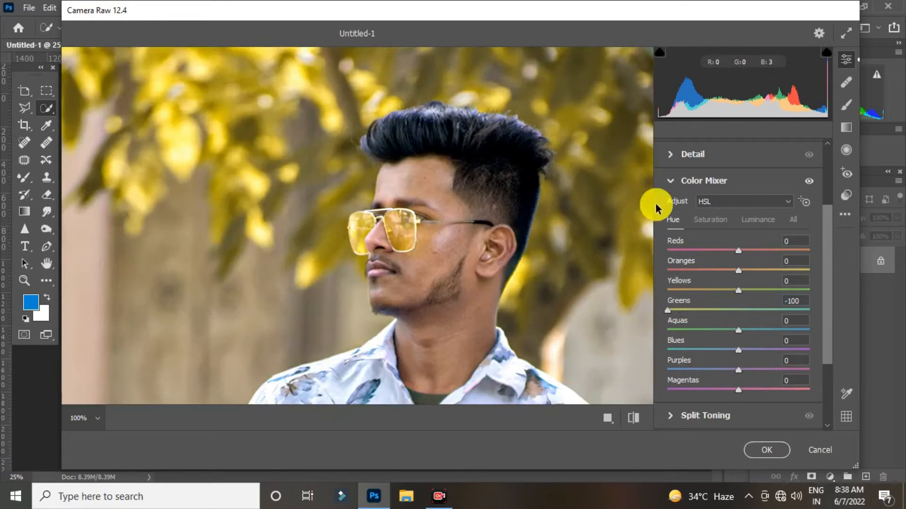
Raise the Aquas saturation to about +20, shift the Blues hue to about -21, and apply the Camera Raw edits.
left_click(753, 220)
key("ctrl+0")
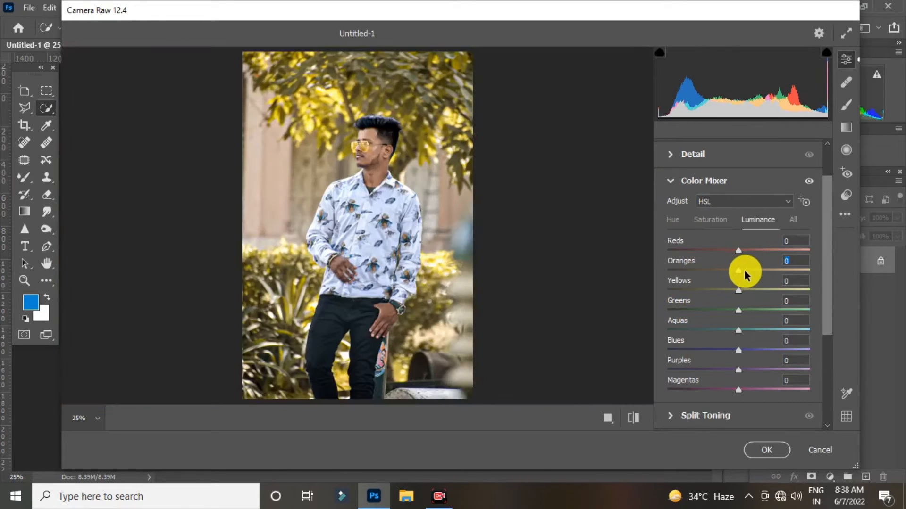
left_click(710, 220)
left_click_drag(739, 330, 753, 331)
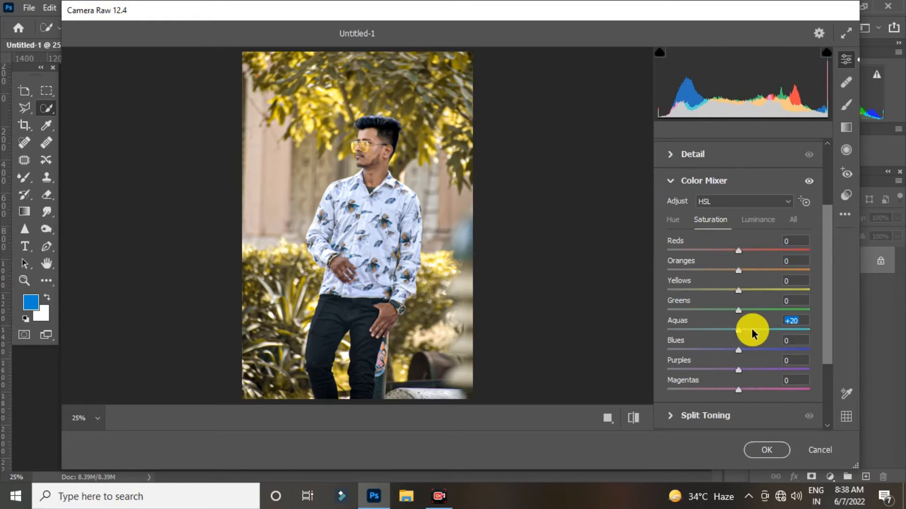
left_click(672, 219)
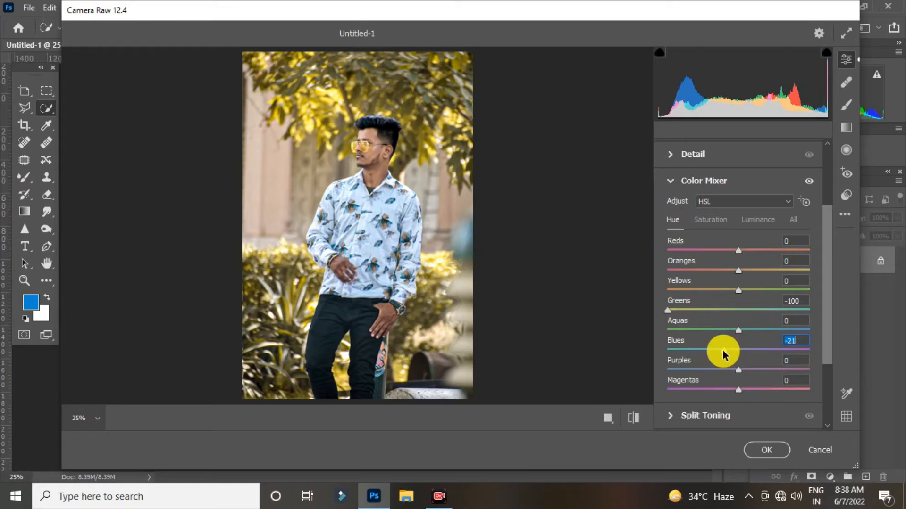
left_click(334, 120)
left_click(759, 220)
left_click(767, 451)
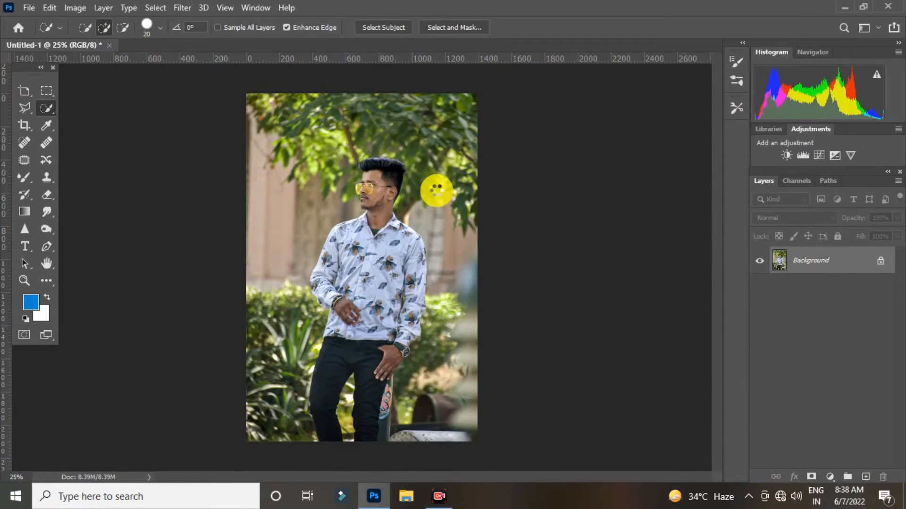
Duplicate the Background layer under the name Background copy.
right_click(843, 270)
left_click(837, 294)
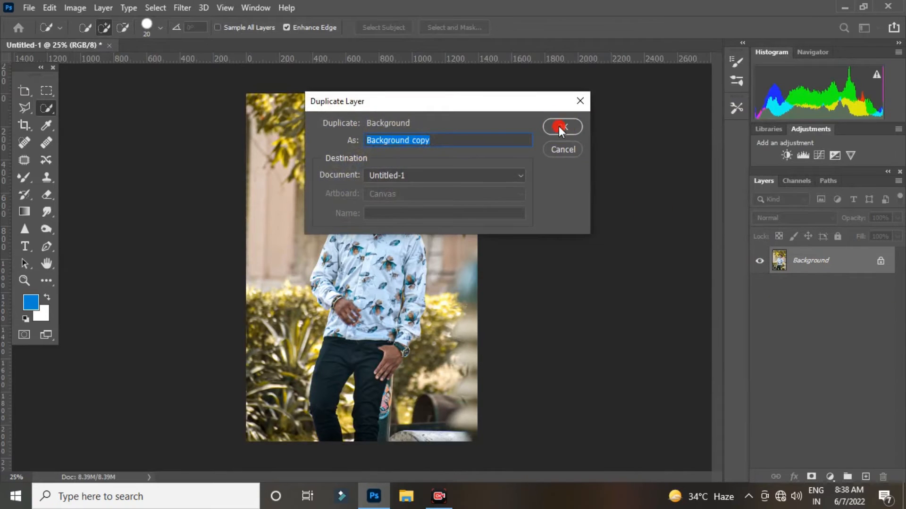
left_click(558, 126)
Remove the blemishes from the man's cheek with the Spot Healing Brush at size 15.
scroll(370, 163, "up", 3)
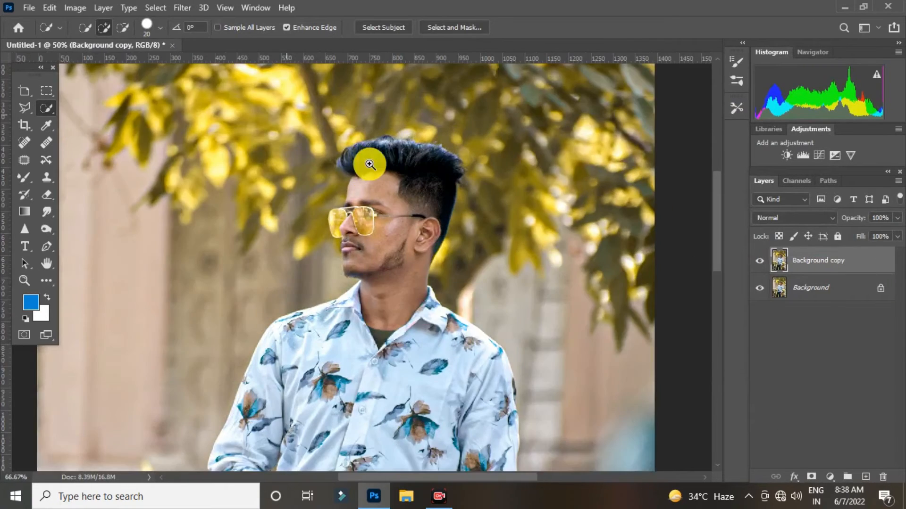
scroll(370, 163, "up", 4)
left_click(23, 141)
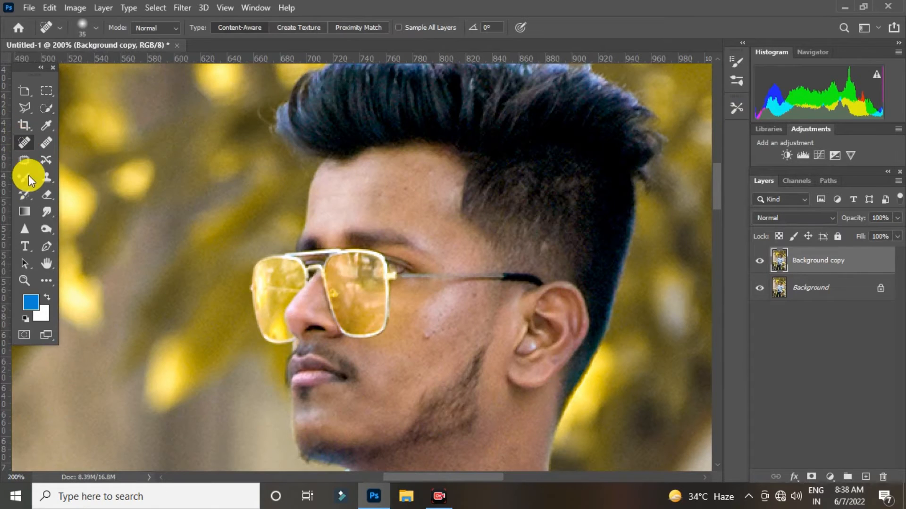
key("bracketleft")
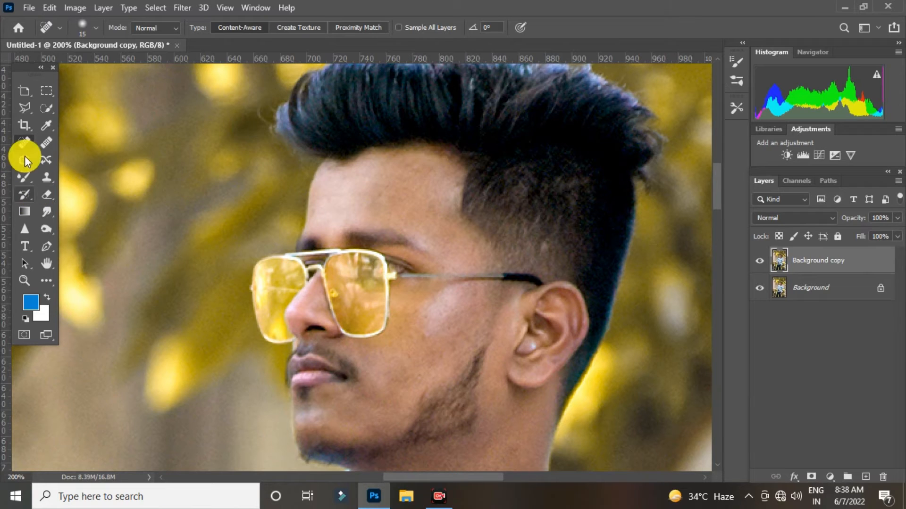
Smooth the forehead and cheek skin using the Mixer Brush with Wet 46%, Load 71%, Mix 78% and Flow 46%.
right_click(22, 173)
left_click(88, 191)
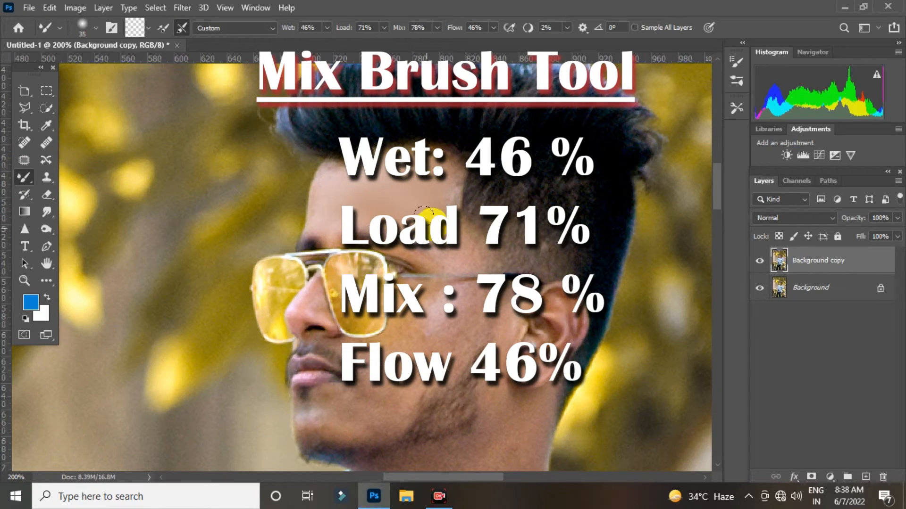
key("bracketleft")
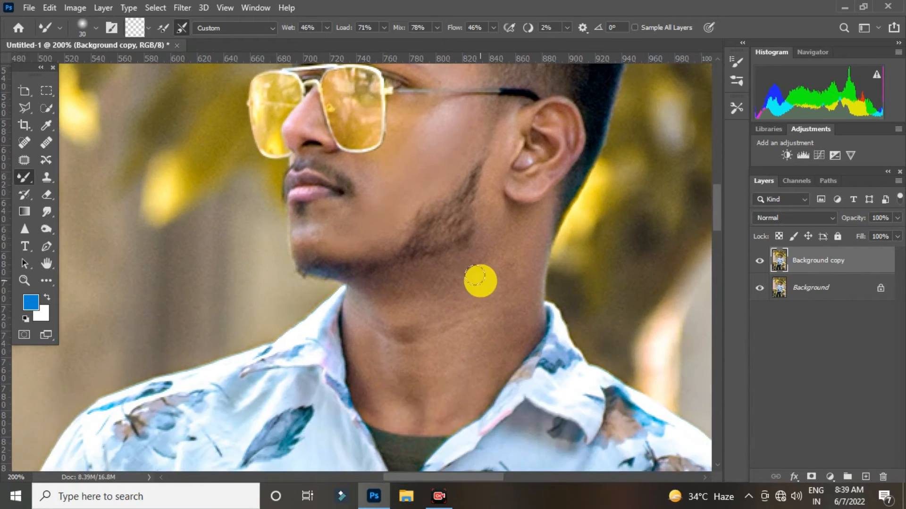
Smooth the skin of the neck and below the jaw with the Mixer Brush at about size 35.
key("bracketright")
key("bracketright")
mouse_move(501, 244)
left_mouse_down()
mouse_move(491, 337)
mouse_move(440, 367)
mouse_move(485, 234)
mouse_move(395, 314)
mouse_move(479, 293)
mouse_move(467, 367)
mouse_move(417, 349)
left_mouse_up()
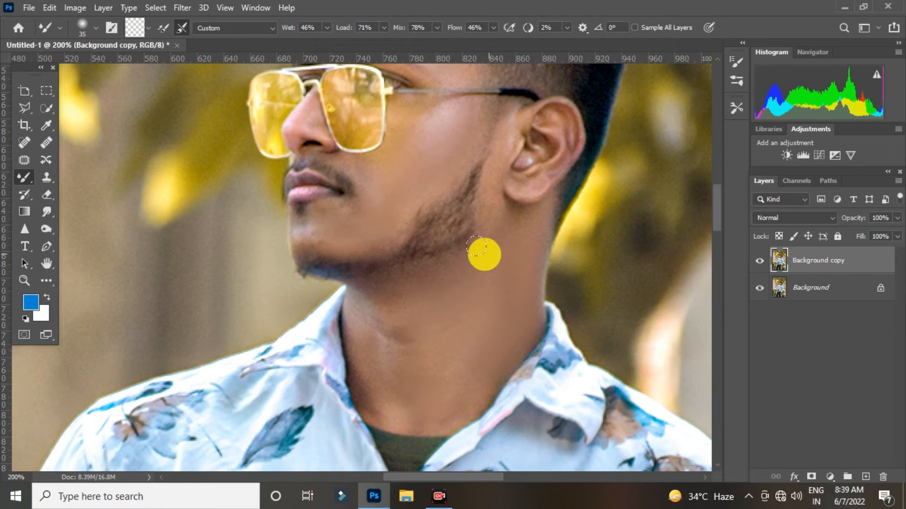
key("bracketleft")
key("bracketleft")
key("bracketright")
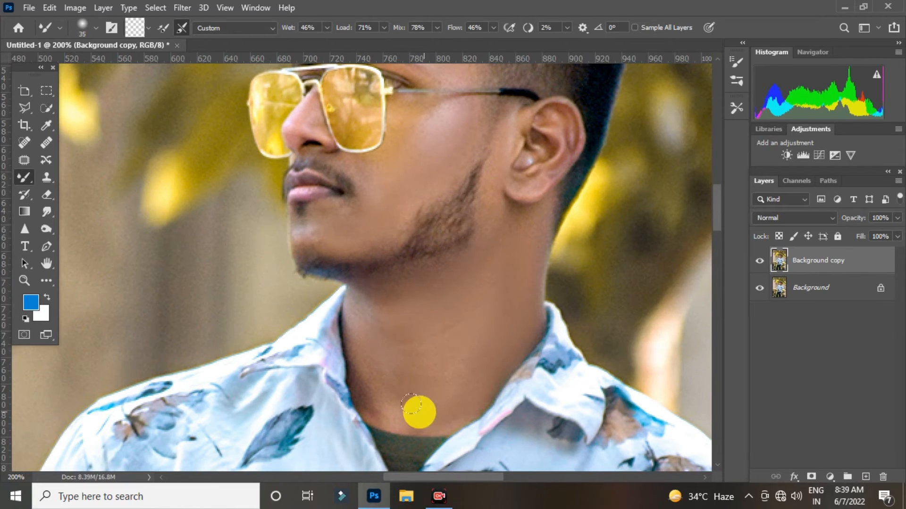
left_click(382, 360, "alt")
Smooth the skin on both hands with the Mixer Brush at size 45.
scroll(382, 359, "down", 10)
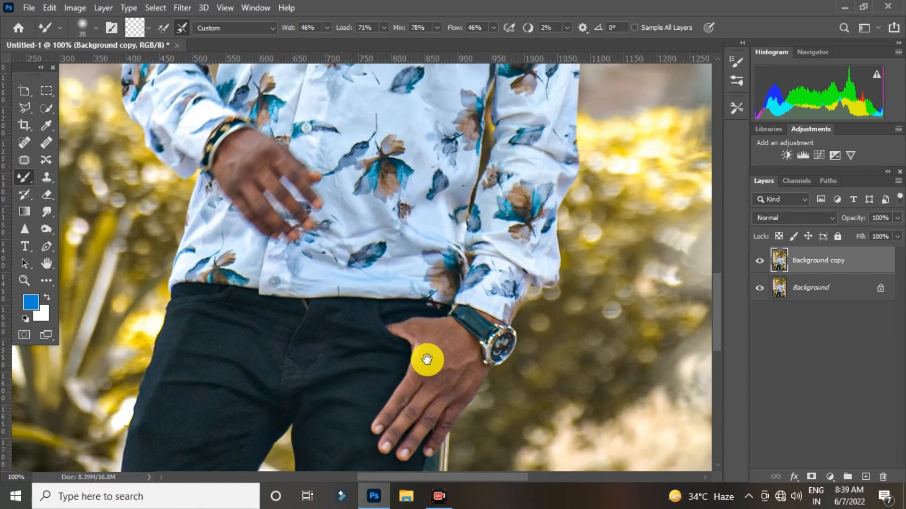
key("bracketright")
key("bracketright")
key("bracketright")
key("bracketleft")
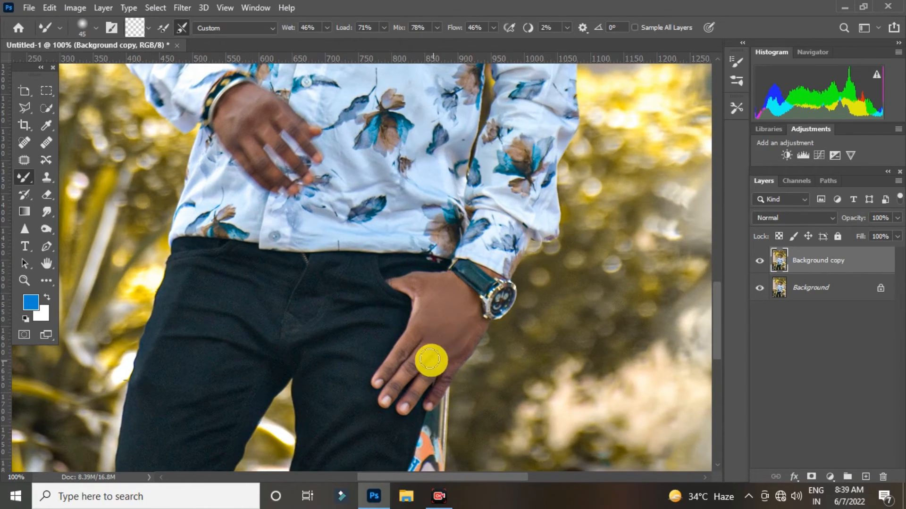
scroll(462, 347, "up", 5)
scroll(425, 342, "left", 3)
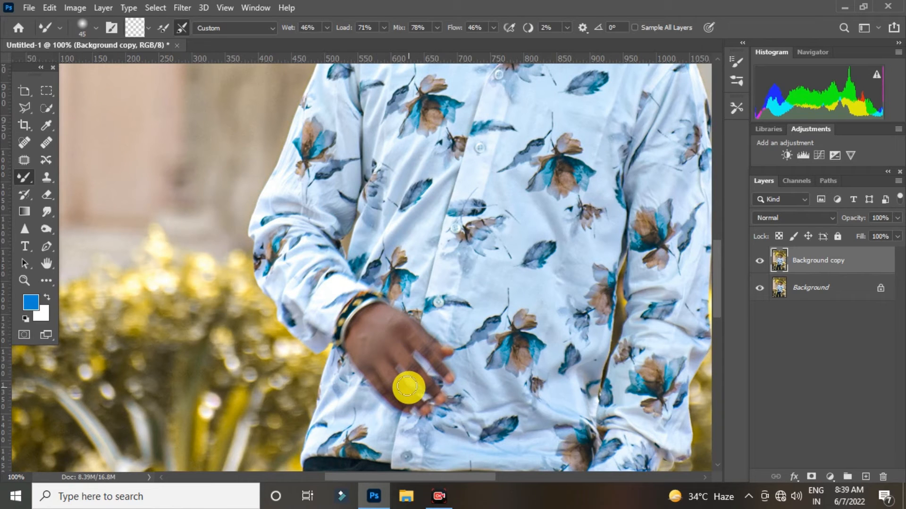
scroll(425, 368, "down", 1)
scroll(424, 373, "down", 2)
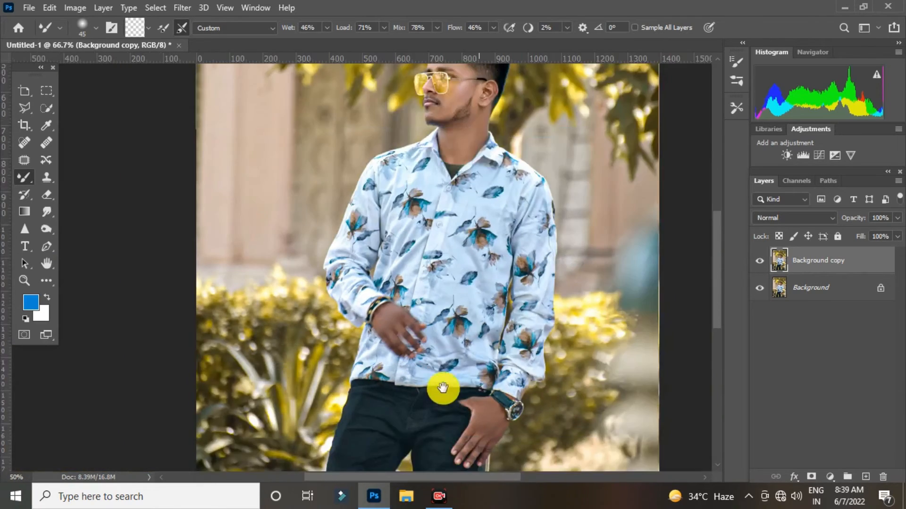
Merge the visible layers into a single Background layer.
scroll(444, 233, "down", 2)
scroll(415, 177, "up", 2)
right_click(838, 288)
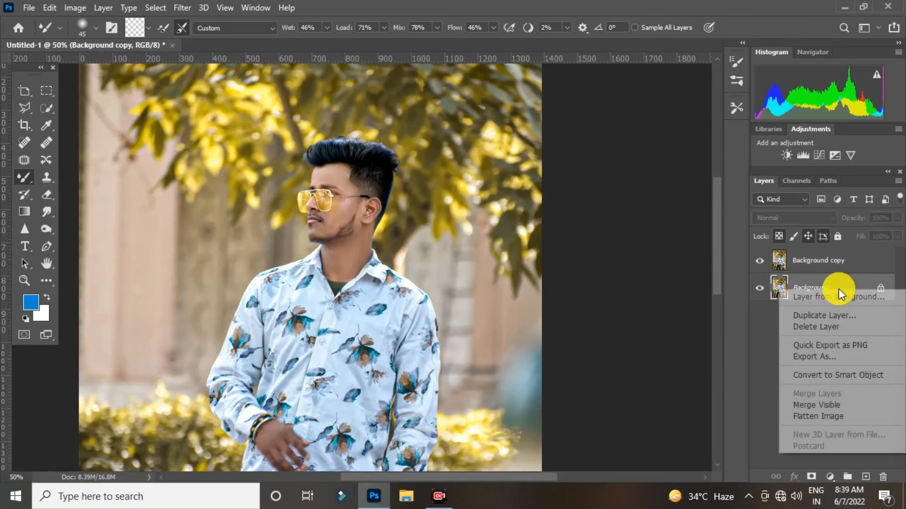
left_click(823, 405)
scroll(347, 299, "down", 3)
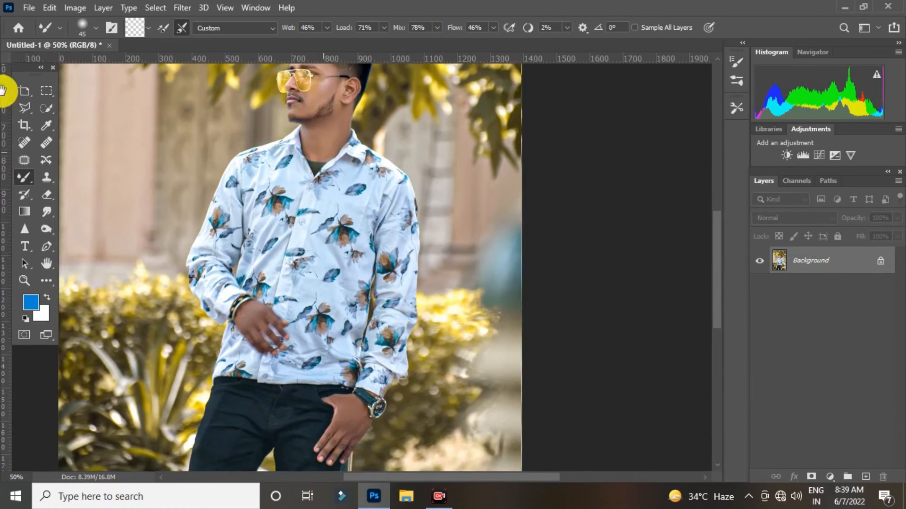
Select the skin of both hands with the Quick Selection tool.
left_click(48, 108)
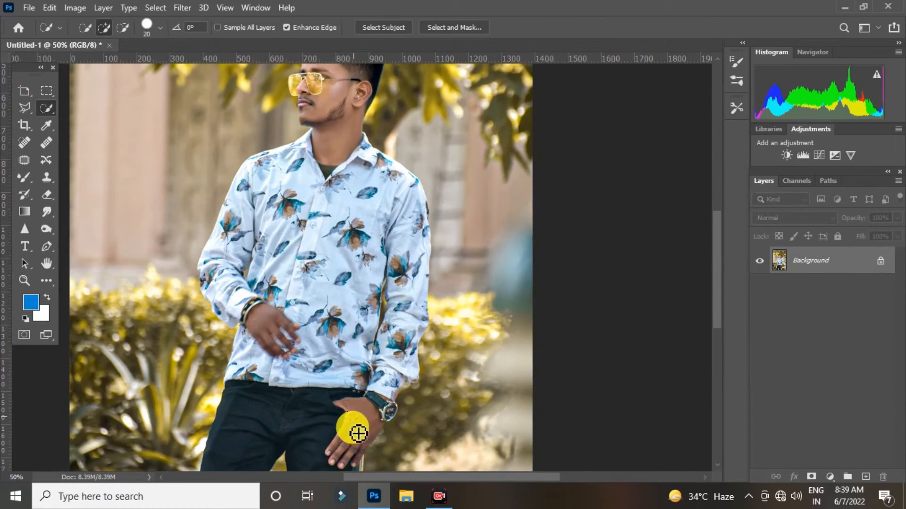
left_click(350, 416)
mouse_move(363, 415)
left_mouse_down()
mouse_move(378, 438)
mouse_move(357, 465)
left_mouse_up()
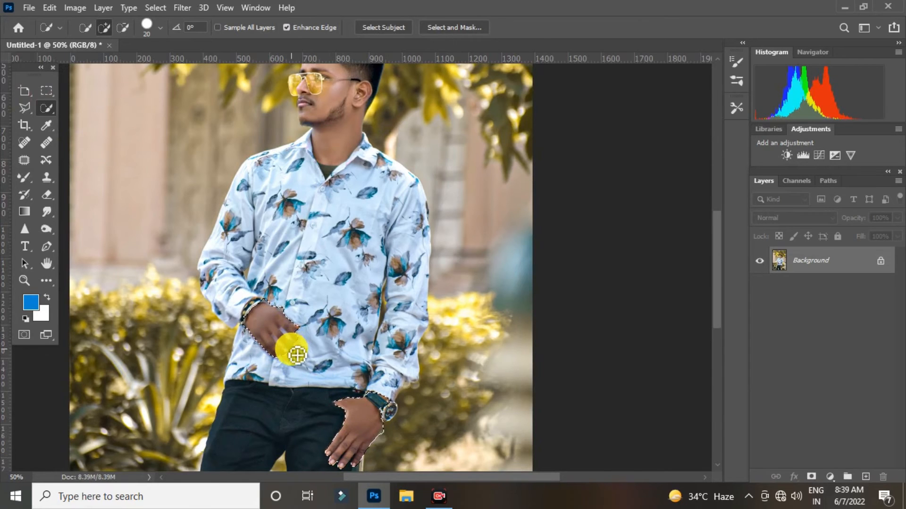
Brighten the selected hands with Levels by lifting the midtones, and clear the selection.
left_click(74, 8)
mouse_move(122, 41)
left_click(255, 57)
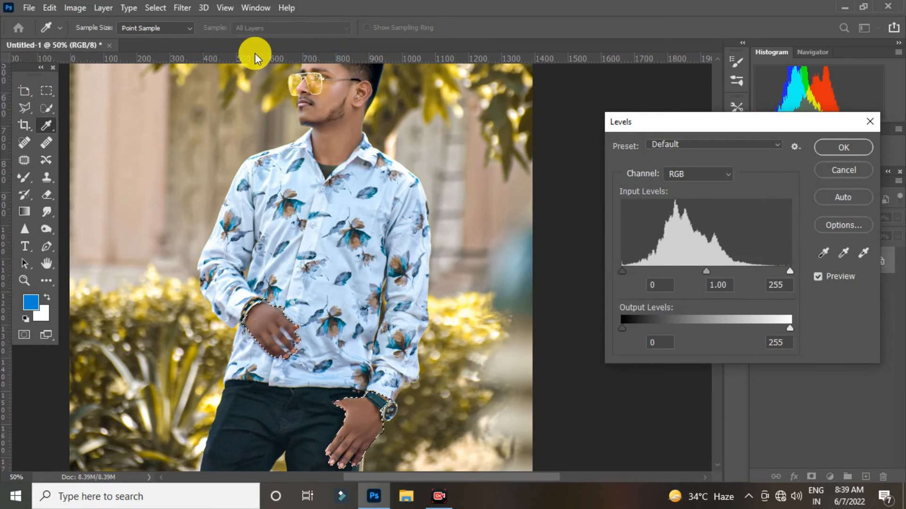
left_click_drag(701, 273, 690, 273)
left_click(622, 273)
left_click(846, 147)
right_click(620, 164)
left_click(340, 151)
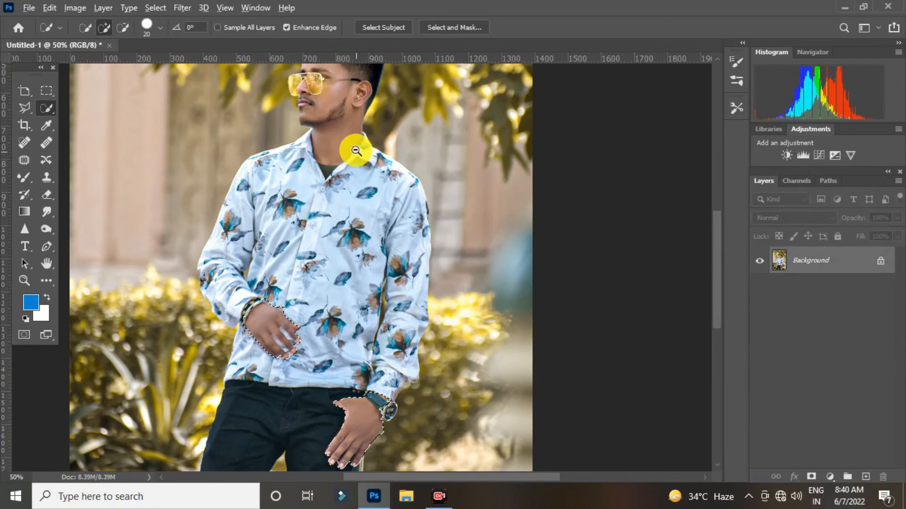
right_click(346, 147)
left_click(369, 153)
In the Camera Raw Filter, set Highlights to +12, Whites to +15, Blacks to -19, Texture to +15 and Clarity to -14.
scroll(369, 152, "down", 2)
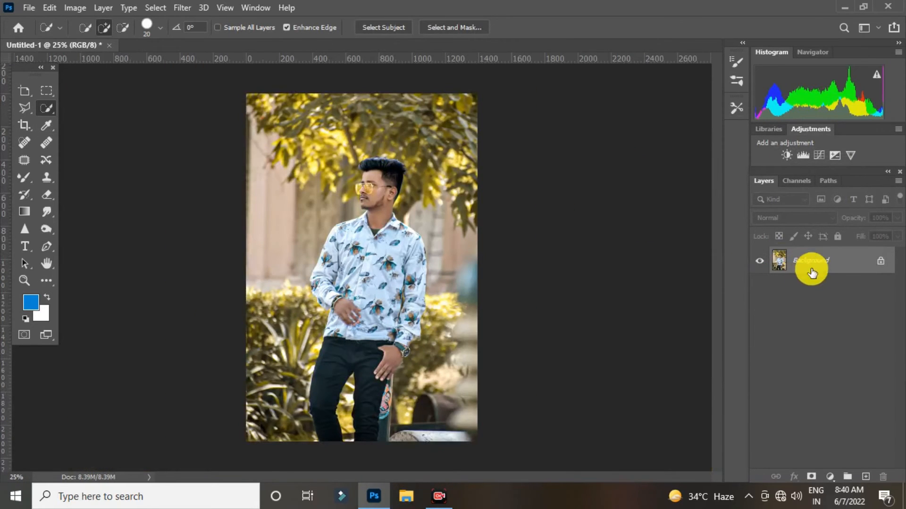
left_click(182, 8)
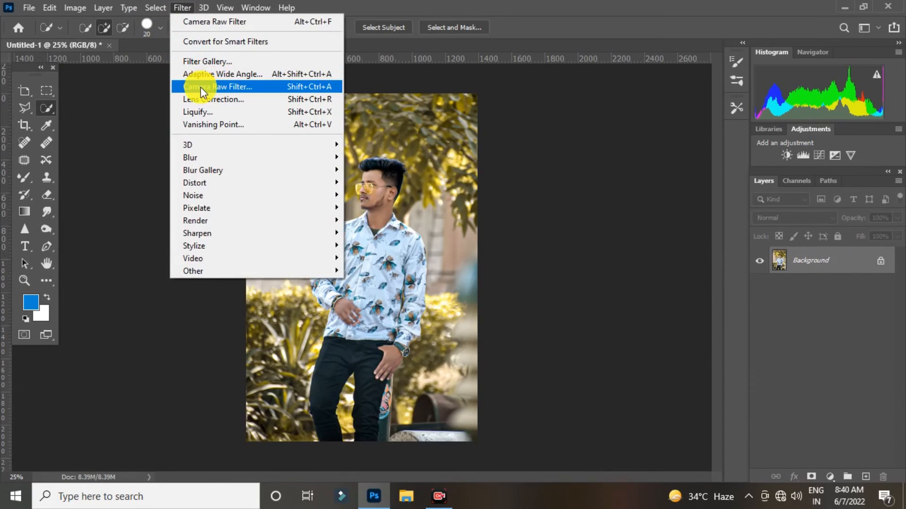
left_click(203, 88)
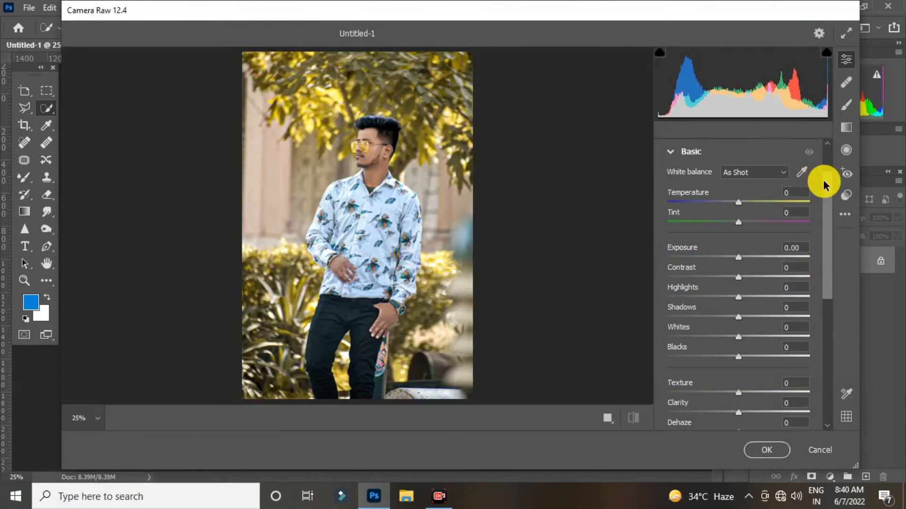
scroll(824, 184, "down", 2)
left_click_drag(729, 270, 725, 267)
left_click_drag(737, 208, 746, 206)
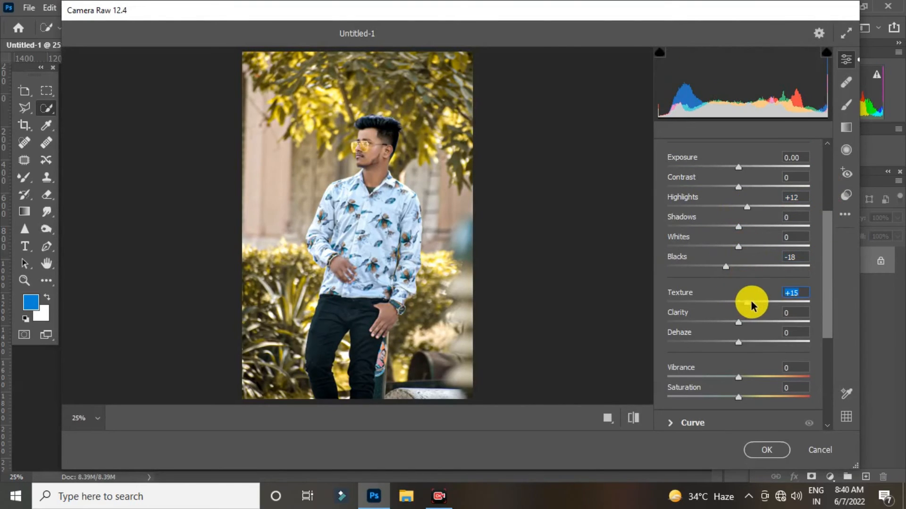
left_click_drag(736, 325, 733, 322)
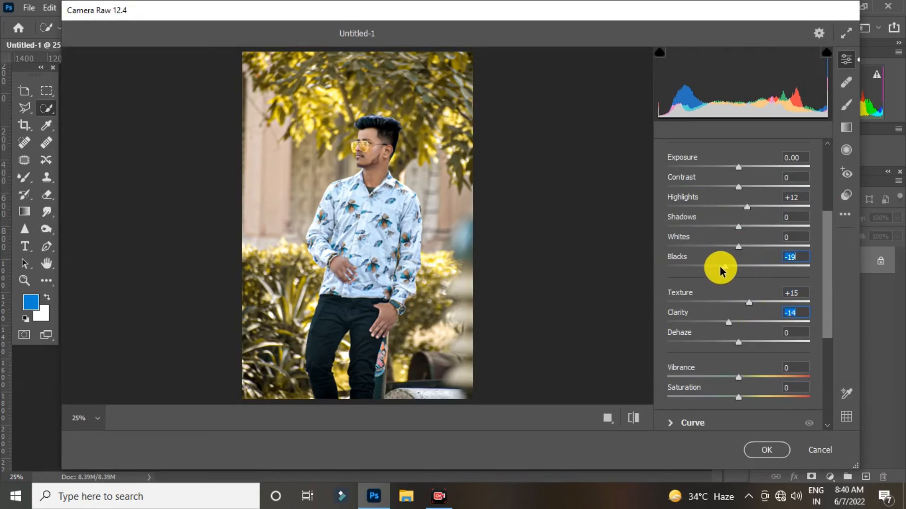
left_click_drag(747, 248, 749, 247)
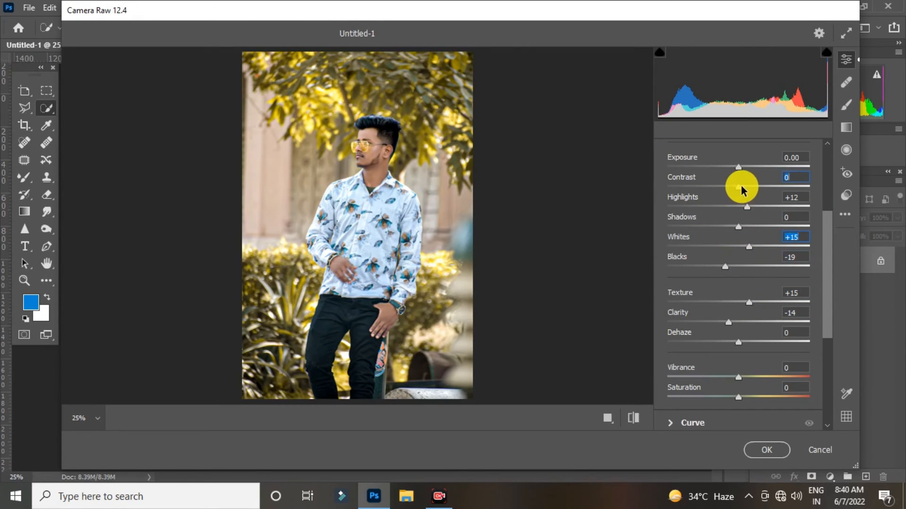
Shift the Yellows hue to -11 and the Blues hue to -7 in the Color Mixer.
left_click_drag(827, 297, 824, 337)
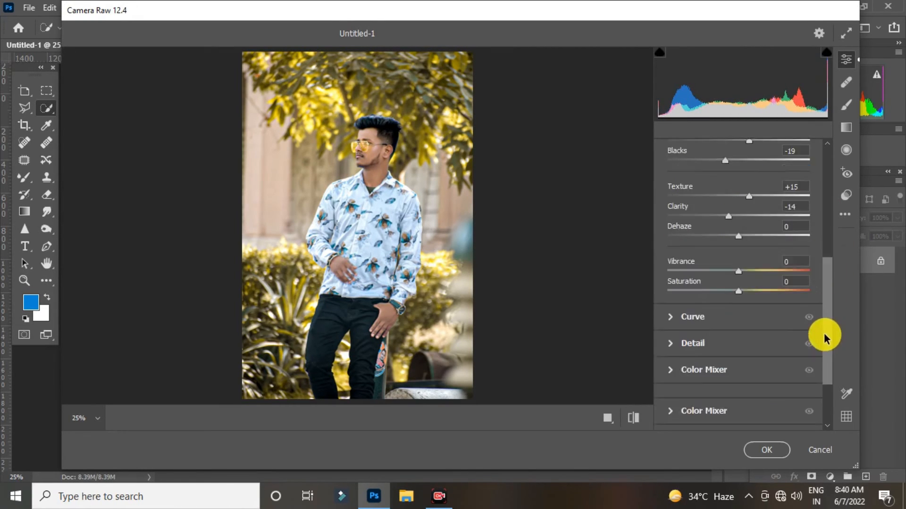
left_click(722, 293)
left_click(737, 291)
left_click_drag(727, 290, 728, 291)
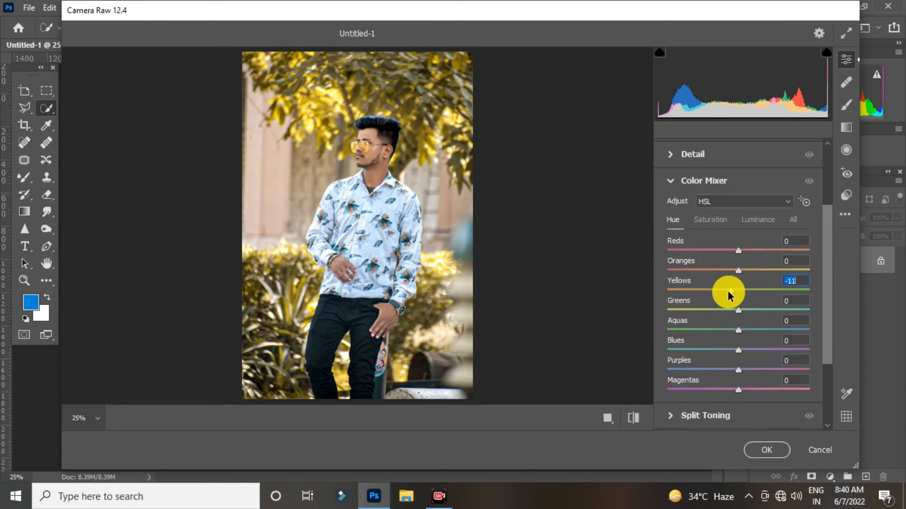
left_click_drag(742, 348, 724, 349)
left_click(390, 176)
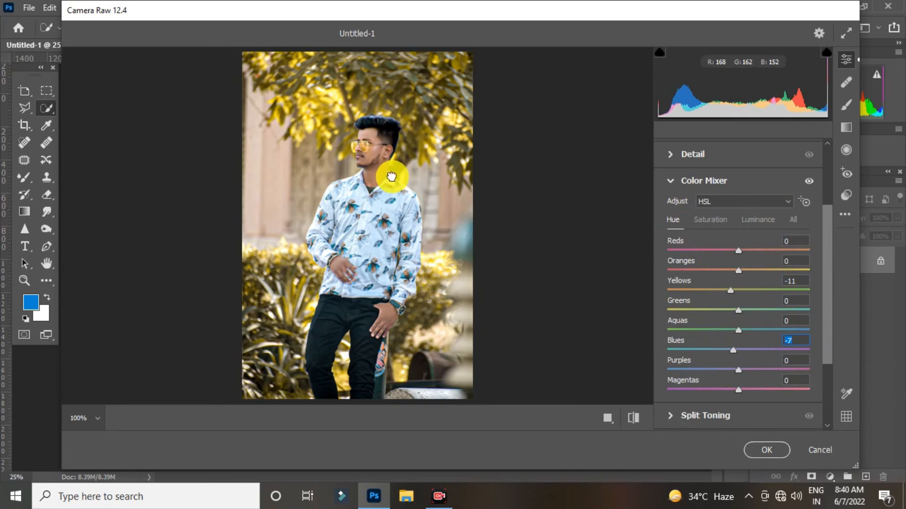
Reduce the Yellows saturation to -12 and apply the Camera Raw edits.
left_click(708, 219)
left_click(734, 292)
left_click_drag(734, 291, 729, 291)
left_click(480, 218)
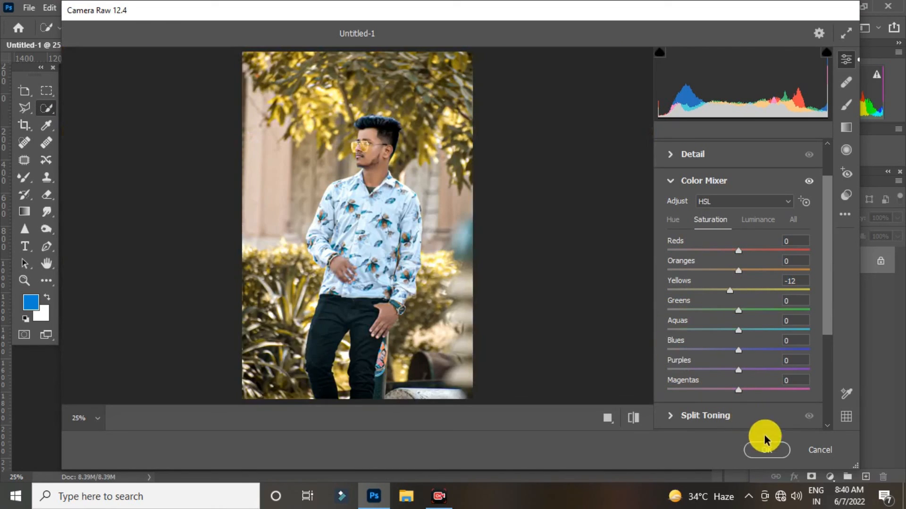
left_click(769, 452)
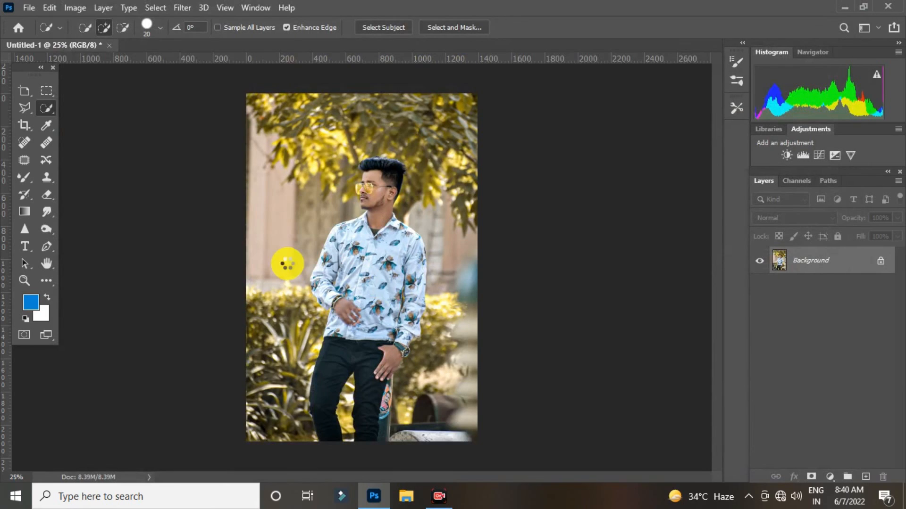
Activate the Crop tool on the portrait.
left_click(18, 127)
double_click(376, 178)
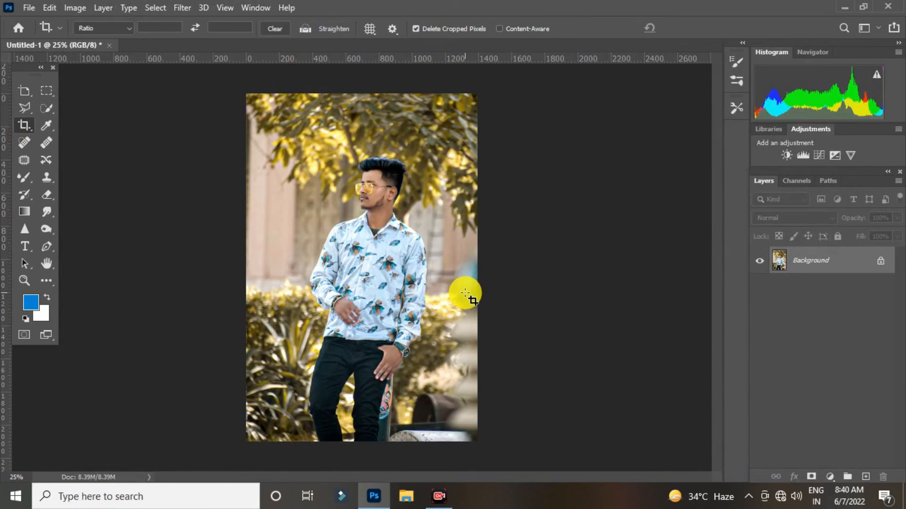